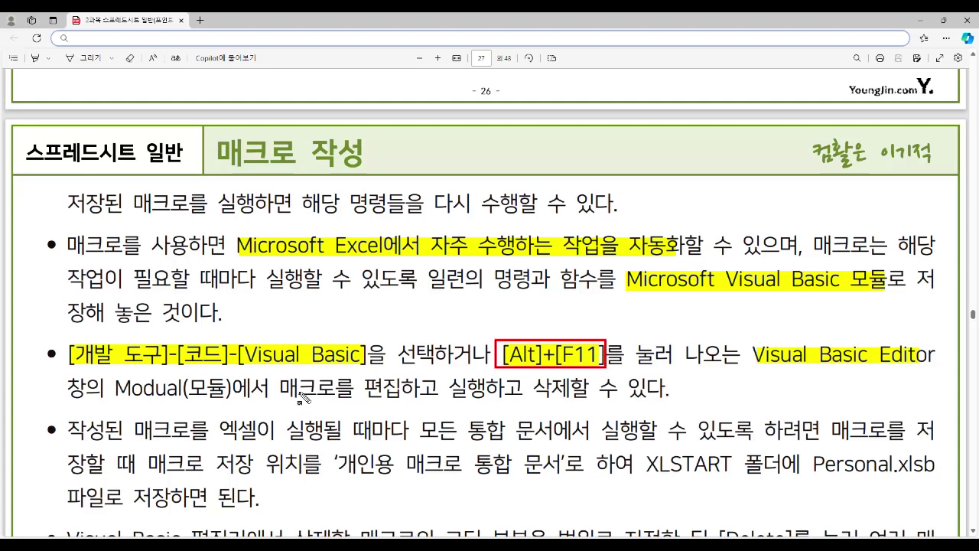
- Highlight the clause on editing, running and deleting macros, and the key terms in the bullet on 개인용 매크로 통합 문서
drag(280, 387, 669, 396)
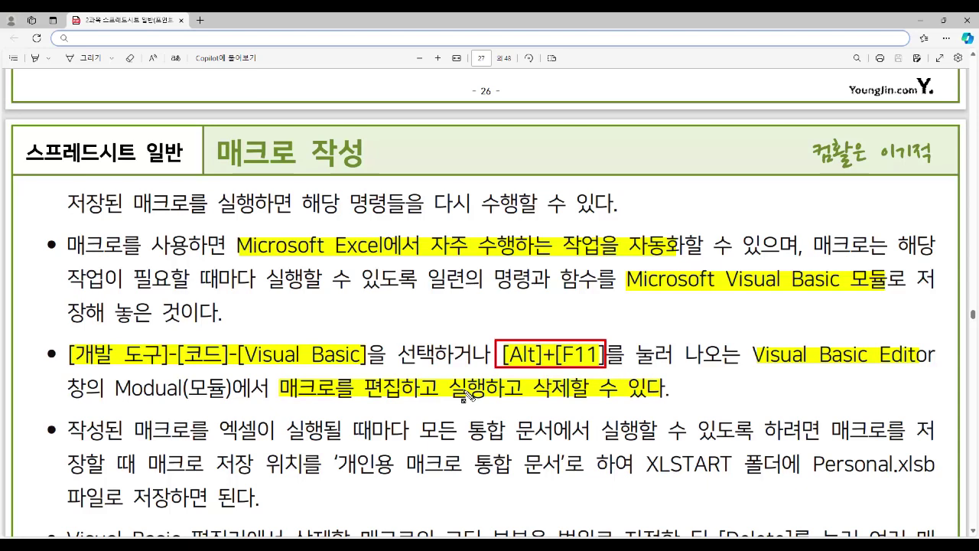
key(F5)
scroll(444, 384, down, 2)
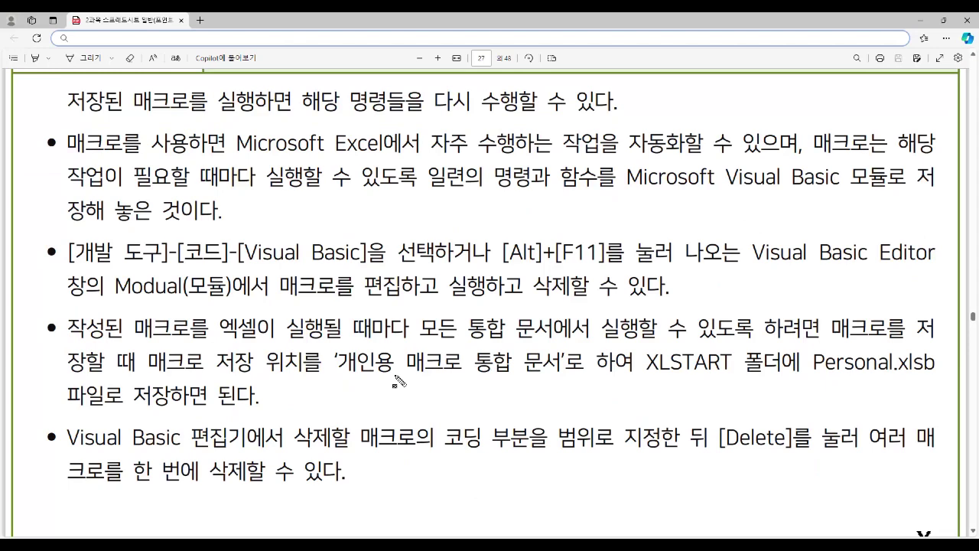
drag(421, 327, 734, 336)
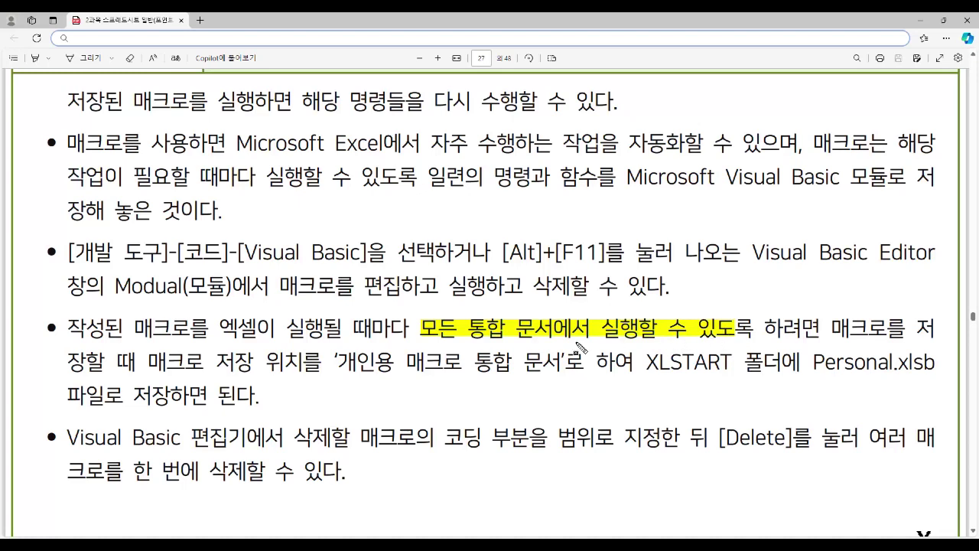
drag(336, 361, 560, 374)
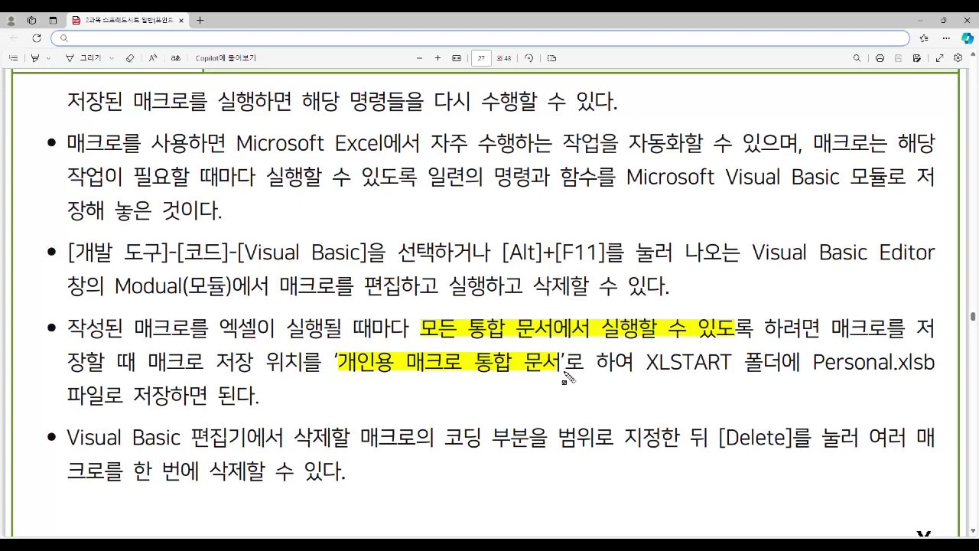
mouse_move(648, 362)
mouse_down()
mouse_move(774, 378)
mouse_move(936, 377)
mouse_up()
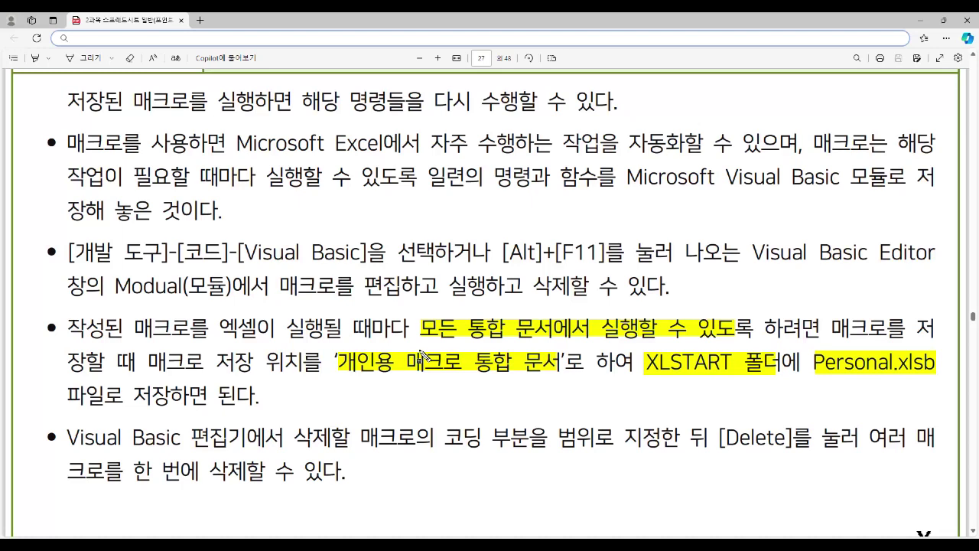
- Highlight the key phrases in the bullet on deleting several macros at once in the Visual Basic editor, and clear the markup
drag(68, 436, 243, 438)
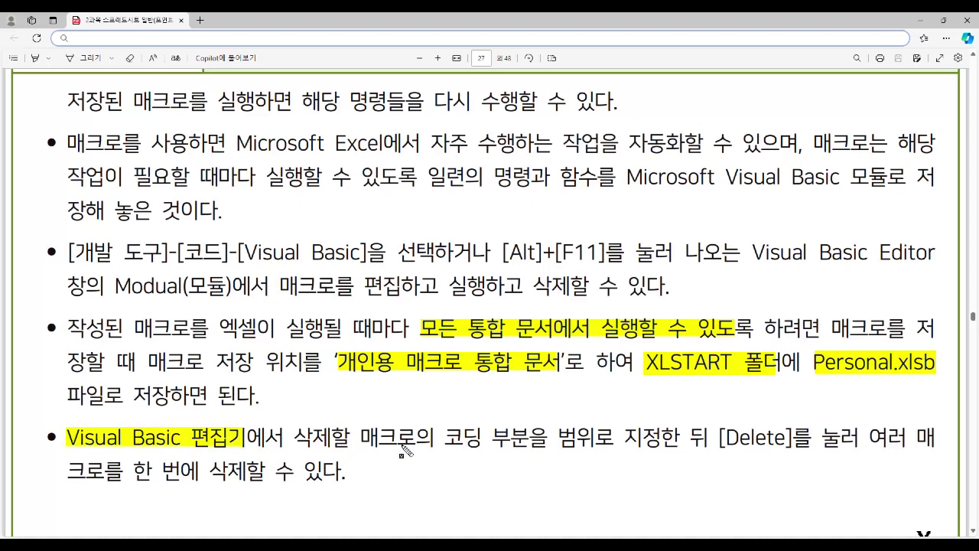
drag(439, 439, 794, 443)
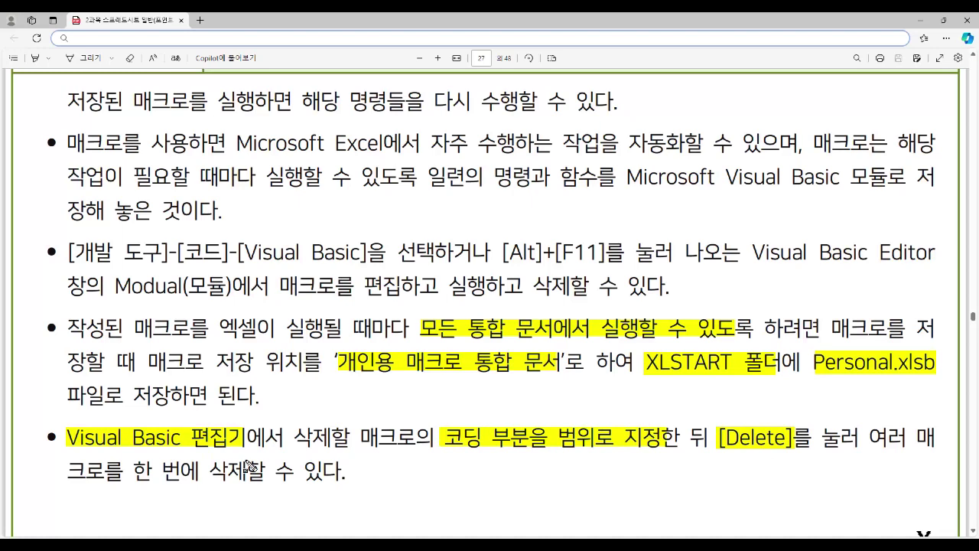
drag(133, 468, 344, 485)
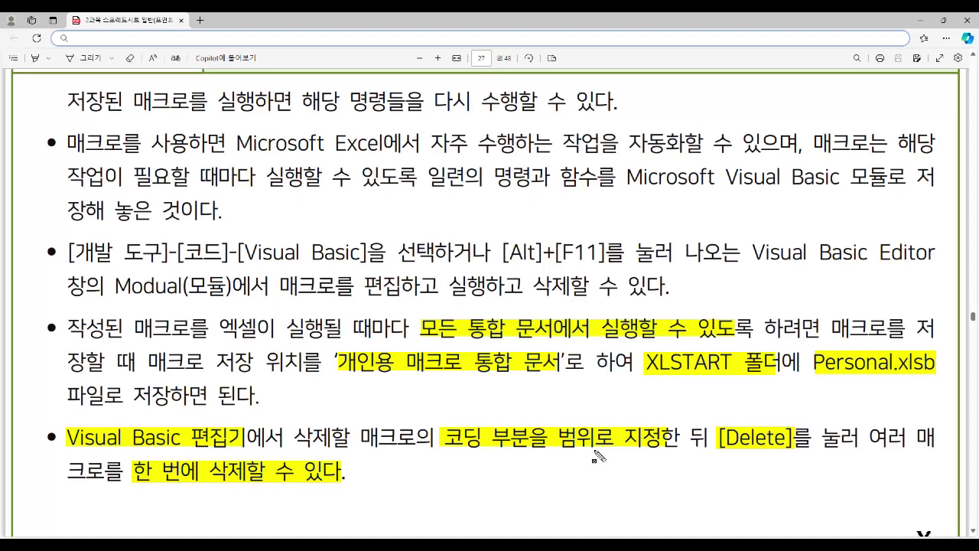
key(Escape)
scroll(413, 439, down, 2)
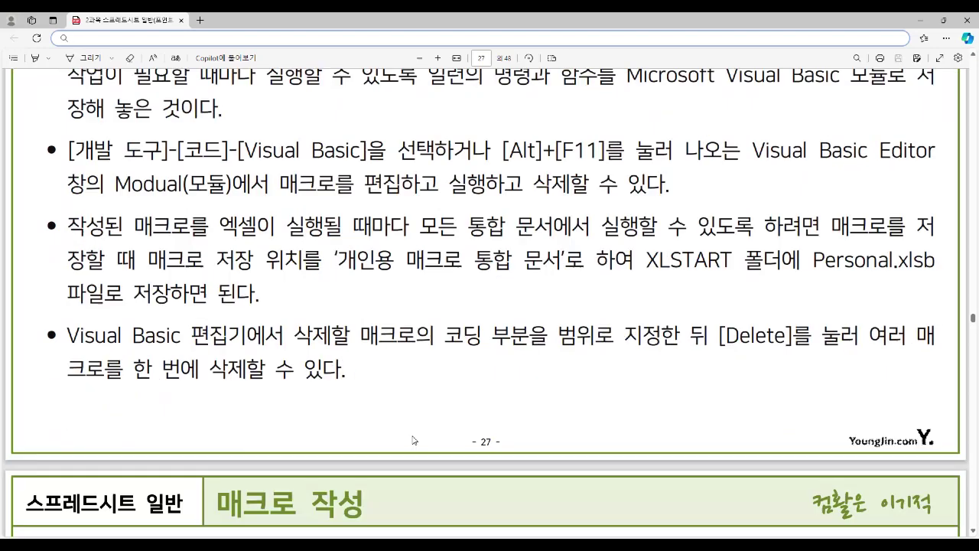
- Switch to Excel and open the settings for recording a new macro
key(alt+Tab)
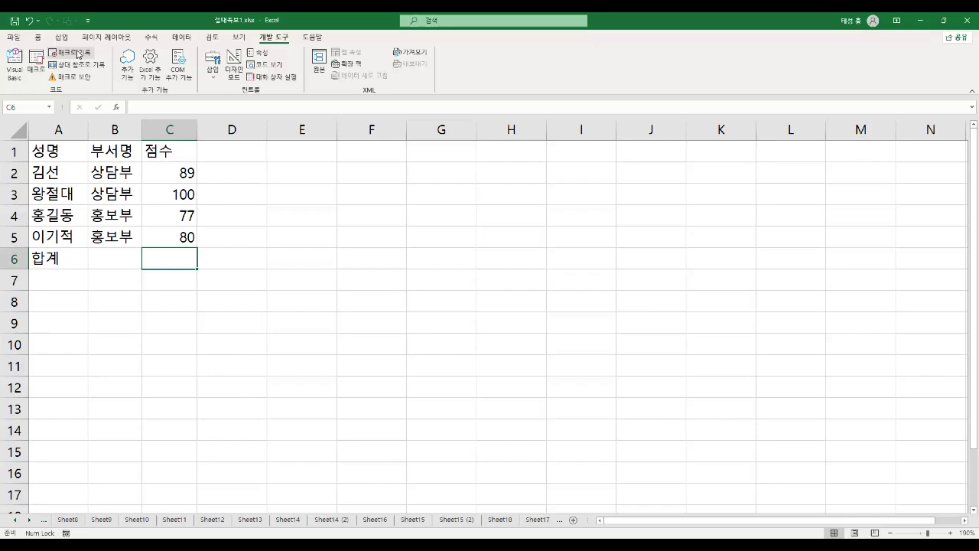
click(240, 37)
click(529, 74)
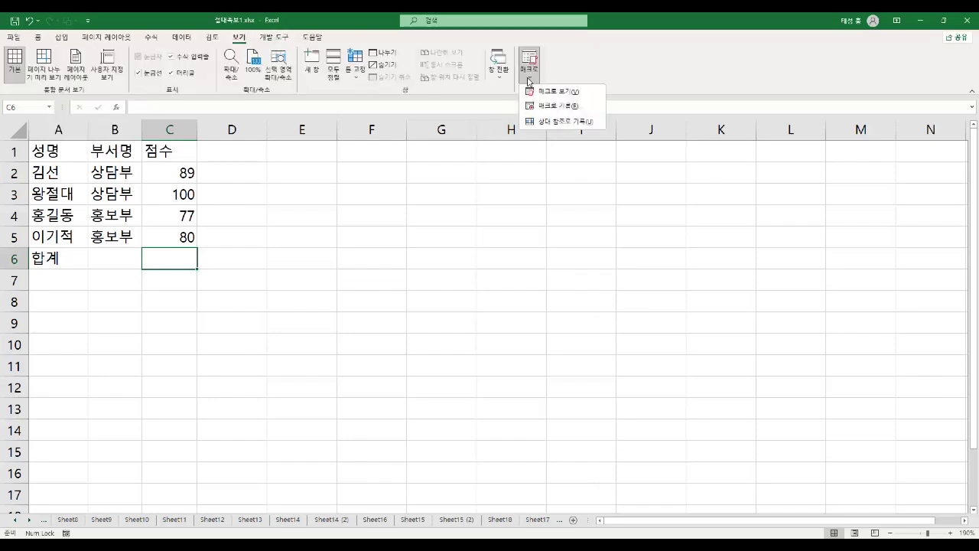
click(574, 108)
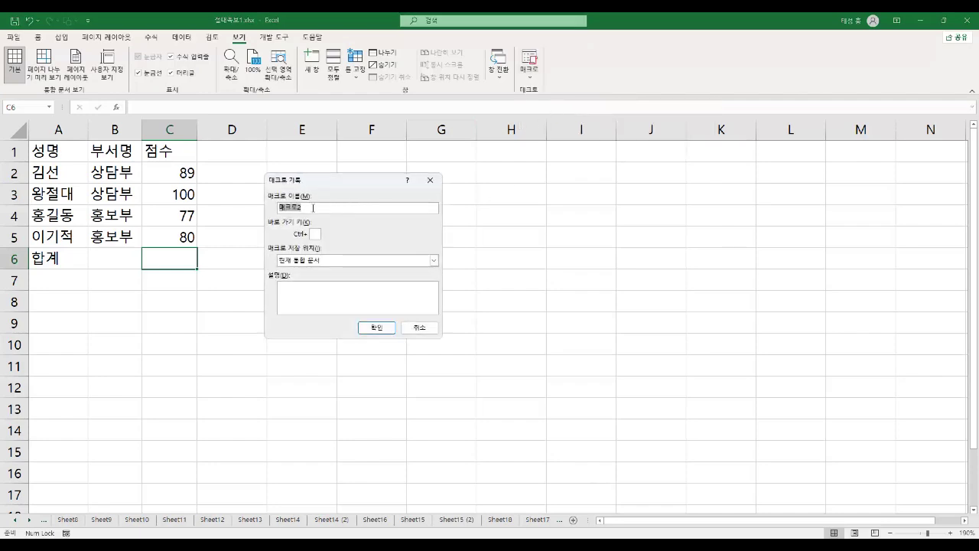
- Try to accept invalid macro names, including one that starts with a space and 2크로2, which starts with a digit
click(280, 209)
click(377, 327)
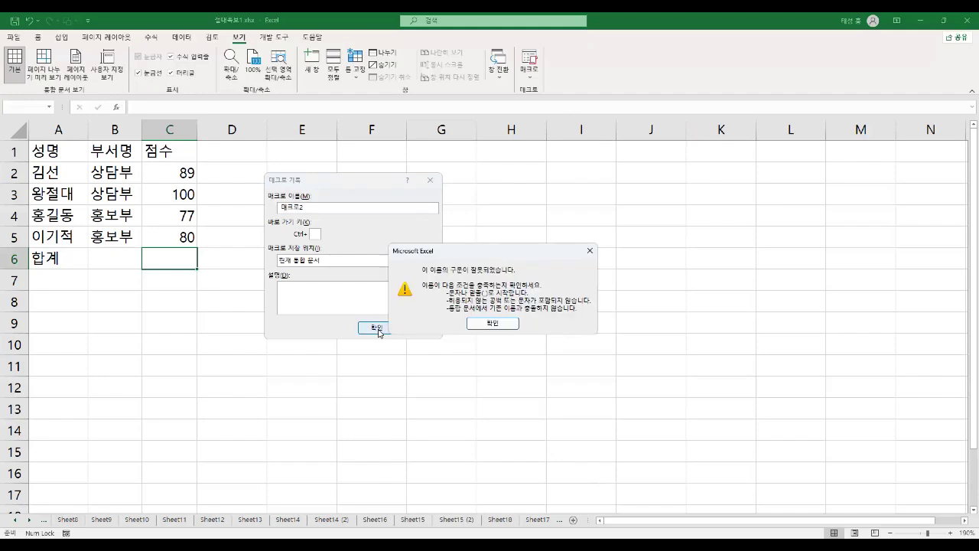
click(590, 251)
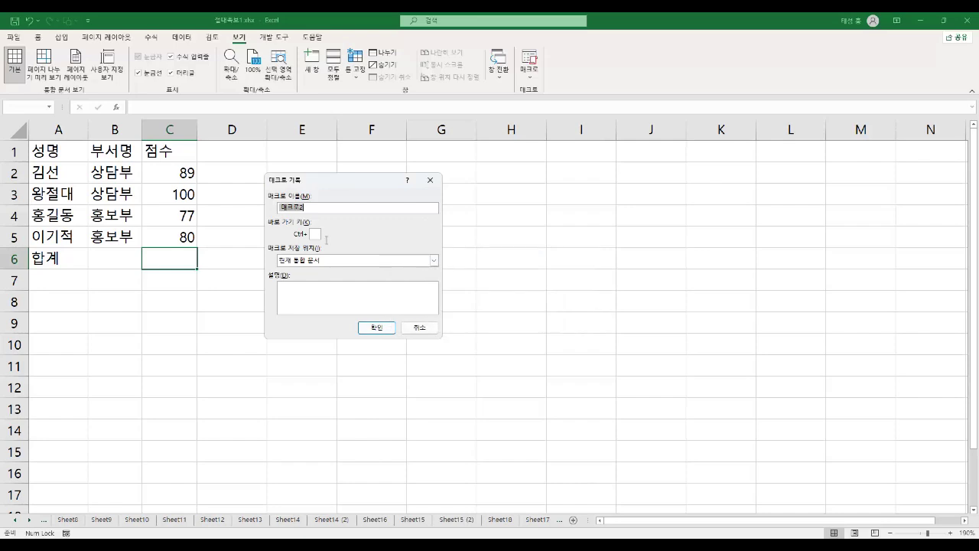
click(283, 207)
click(374, 327)
click(491, 324)
text(리)
click(375, 328)
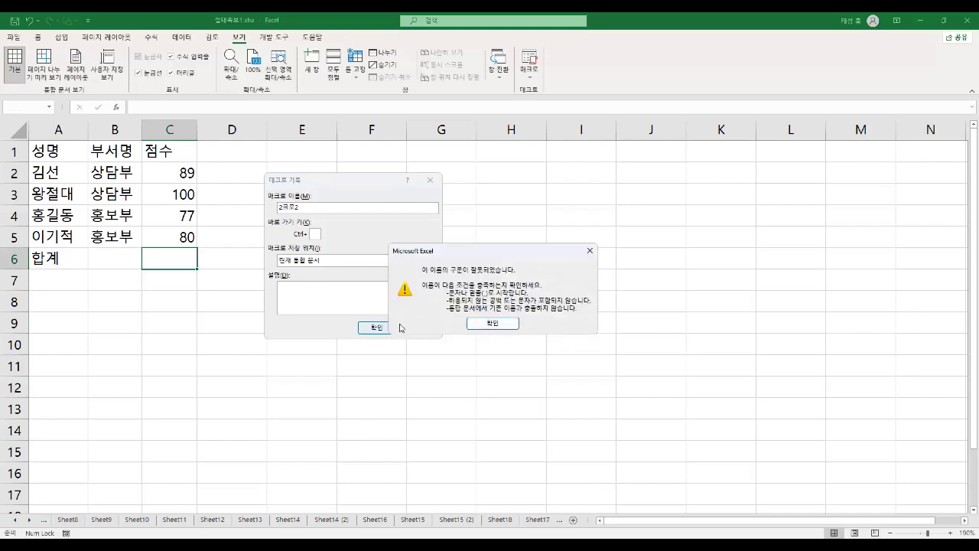
click(590, 251)
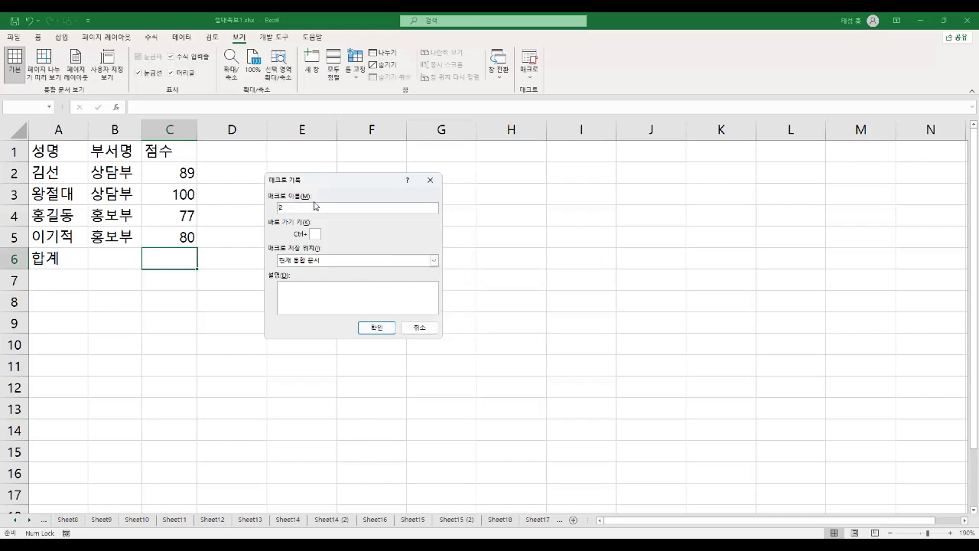
- Name the macro 합계 and assign it the shortcut Ctrl+h
text(계)
click(314, 237)
key(Caps_Lock)
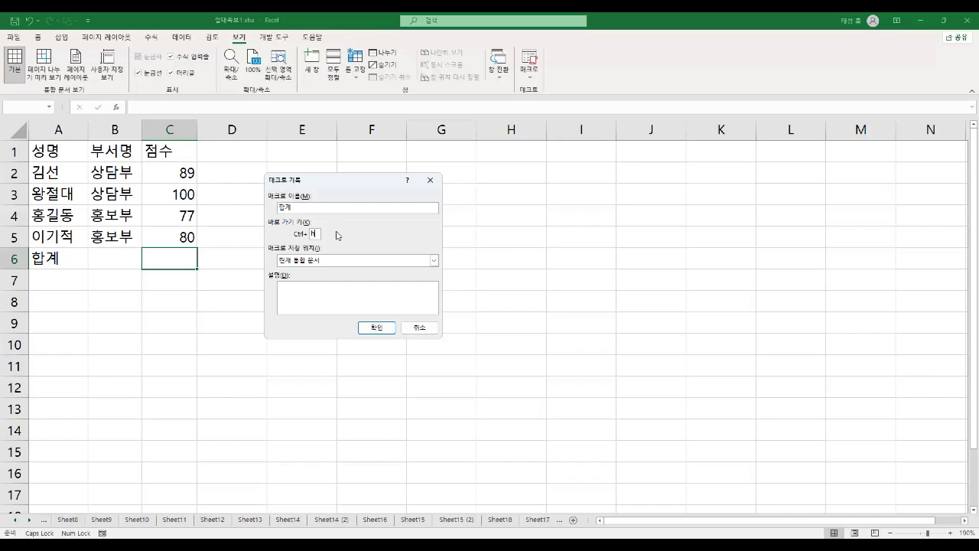
text(H)
key(BackSpace)
key(Caps_Lock)
- Keep 현재 통합 문서 as the macro's storage location, leave the description empty, and start recording
click(434, 260)
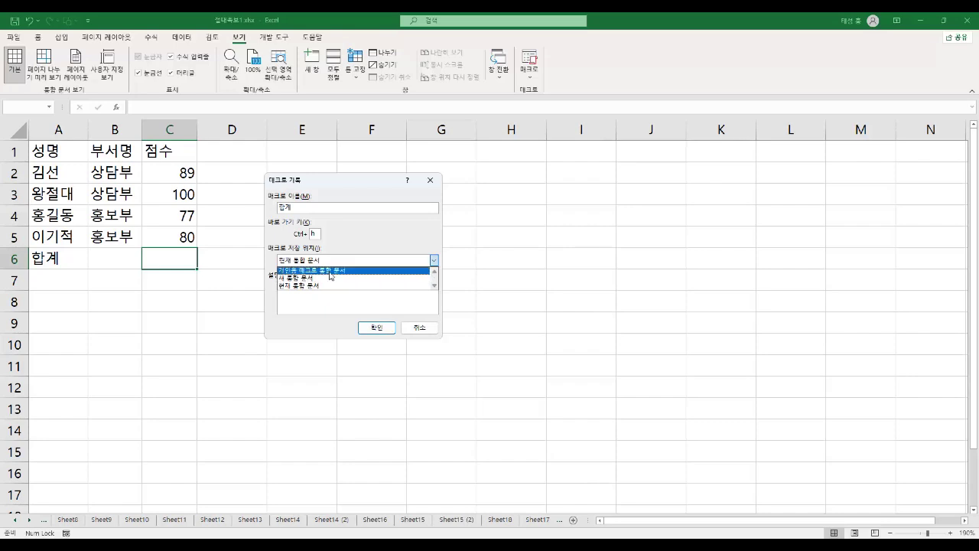
click(360, 243)
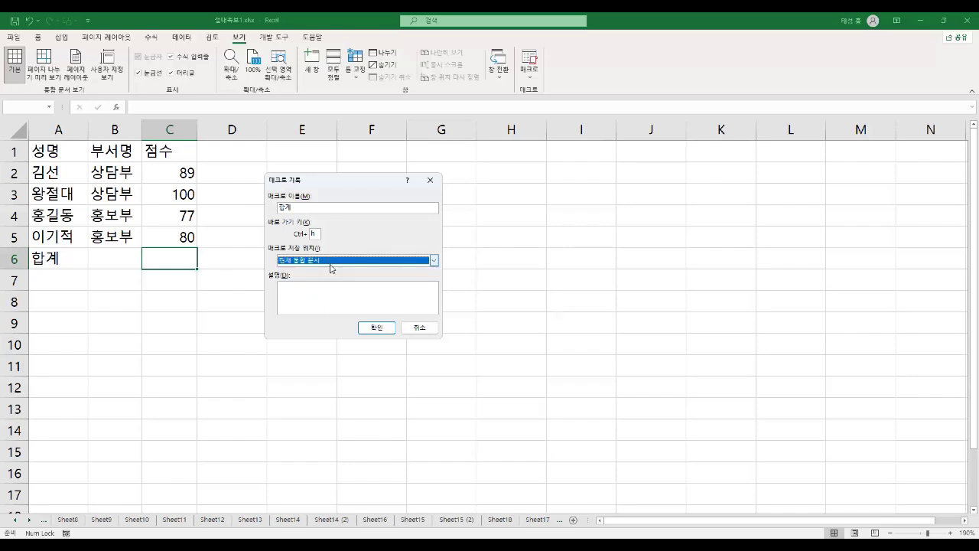
click(308, 294)
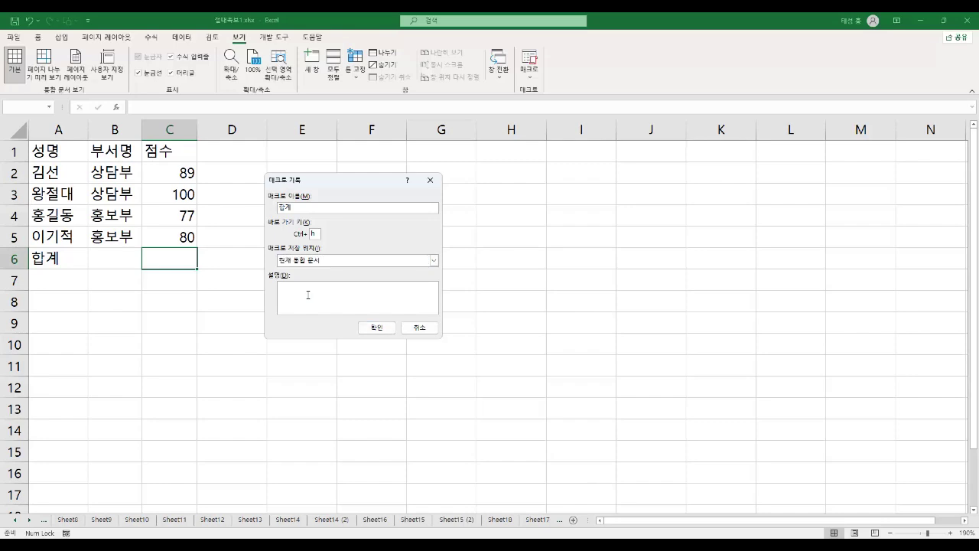
click(383, 329)
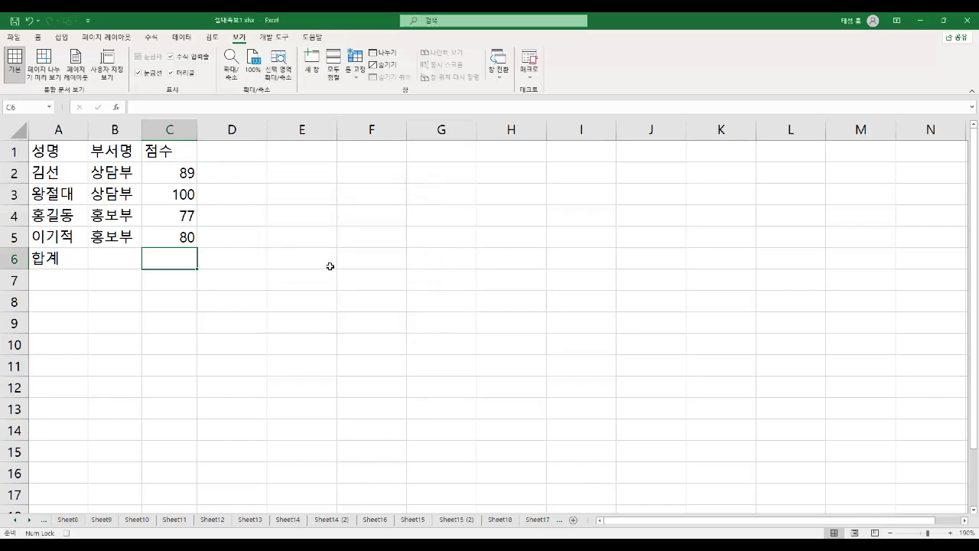
- Enter =SUM(C2:C5) in cell C6 for the 점수 total and stop recording the macro
click(288, 41)
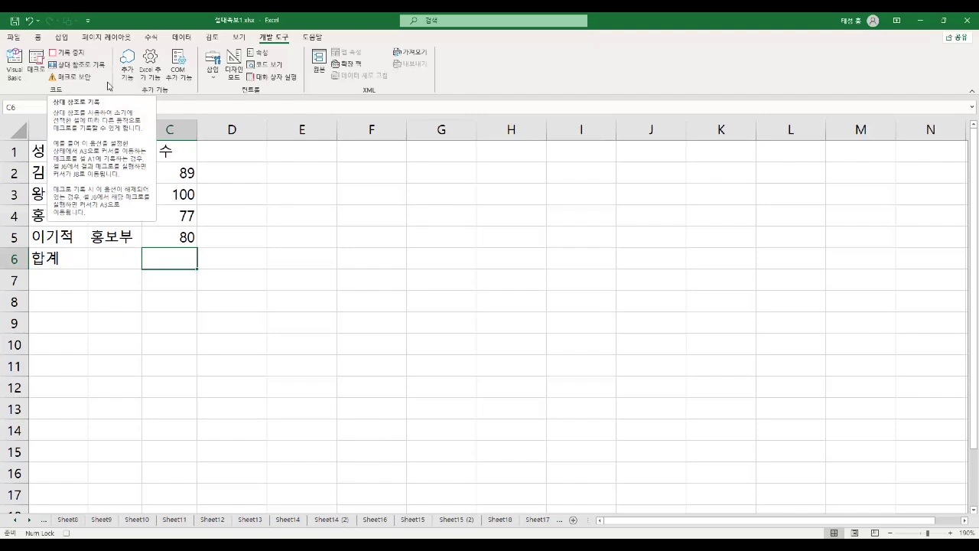
double_click(183, 262)
text(=)
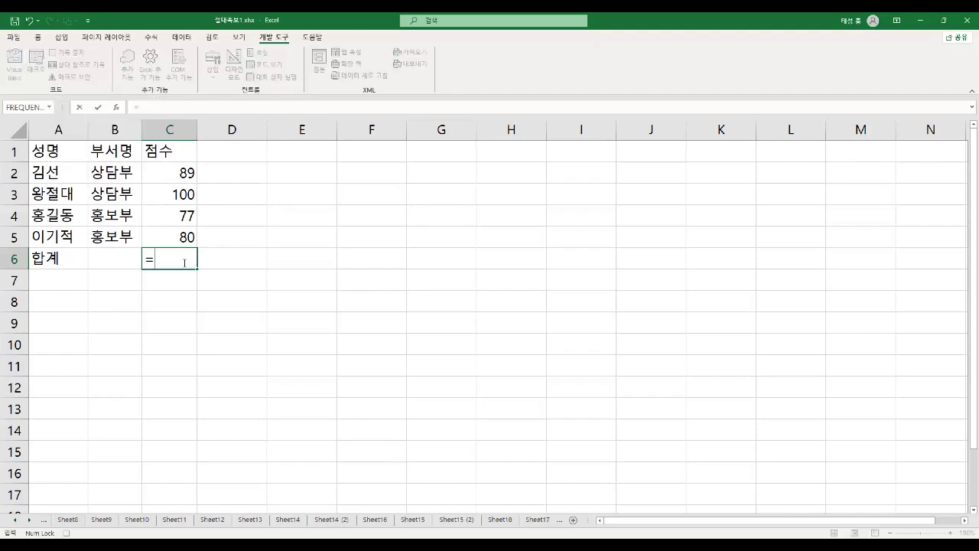
text(sum()
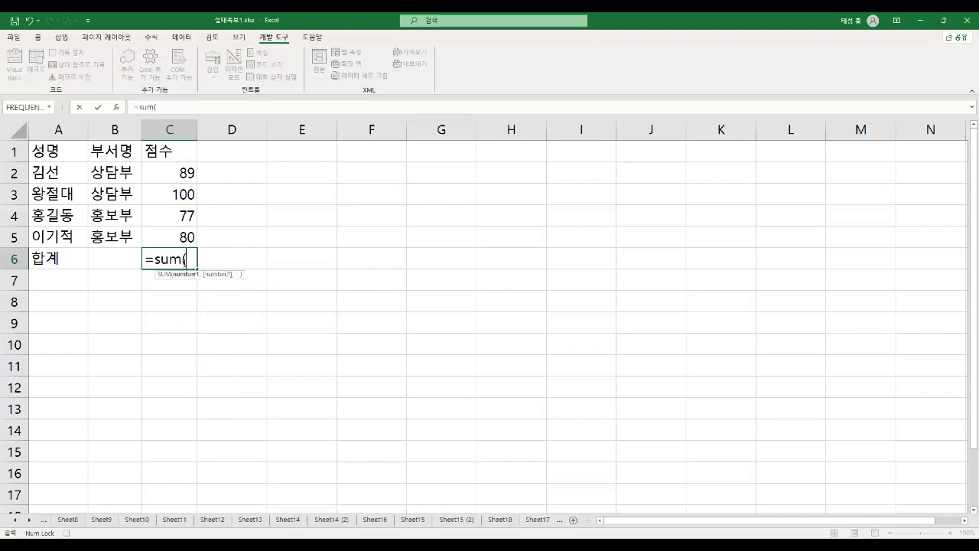
drag(167, 174, 167, 236)
key(ctrl+Return)
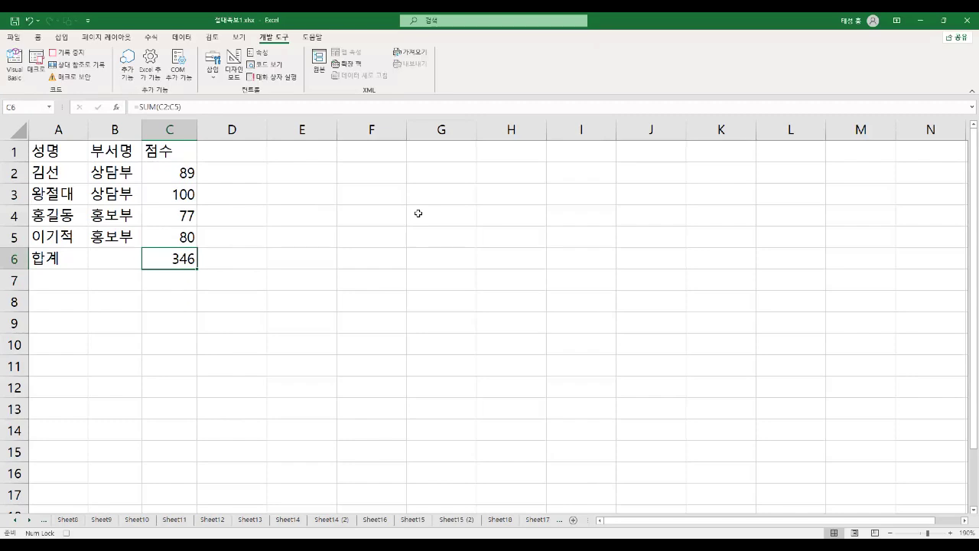
click(77, 54)
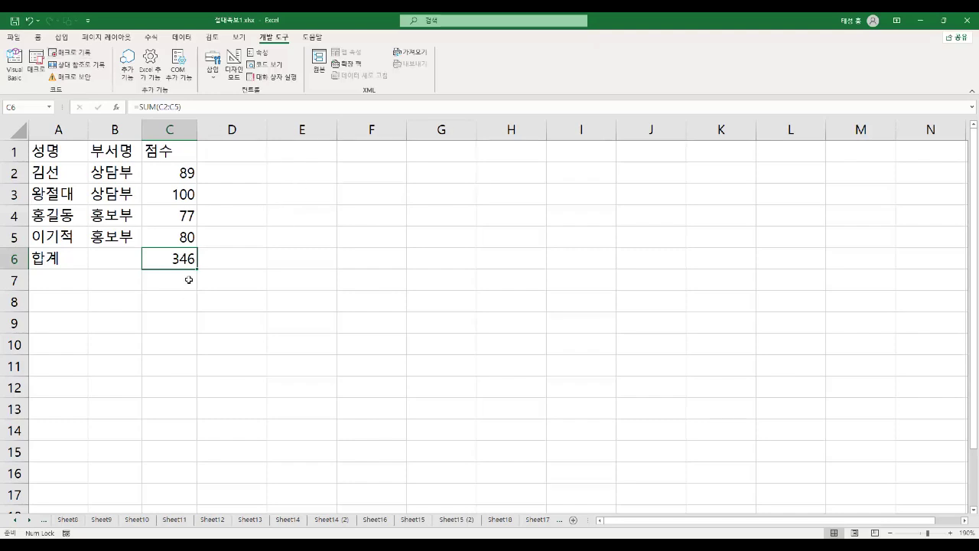
- Clear cell C6 and run the 합계 macro
key(Delete)
click(36, 64)
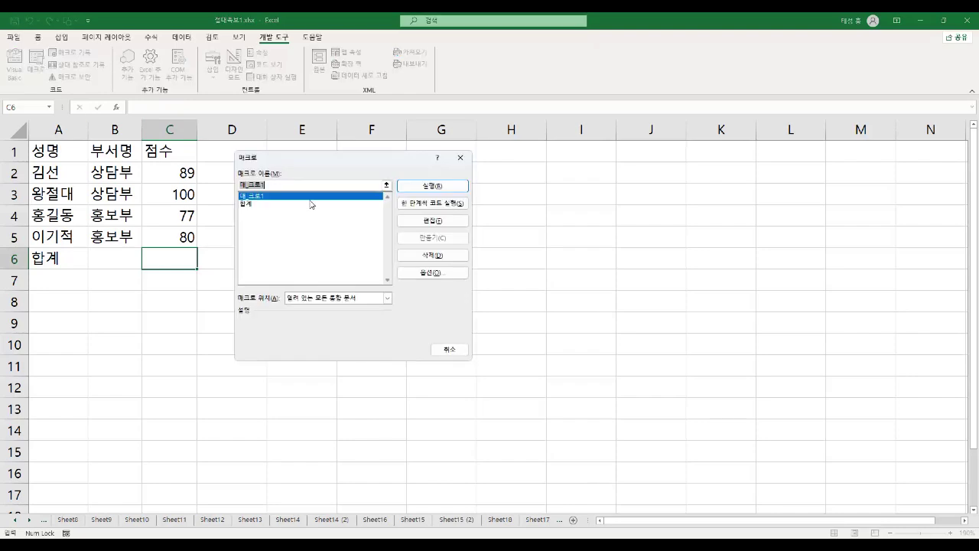
click(253, 204)
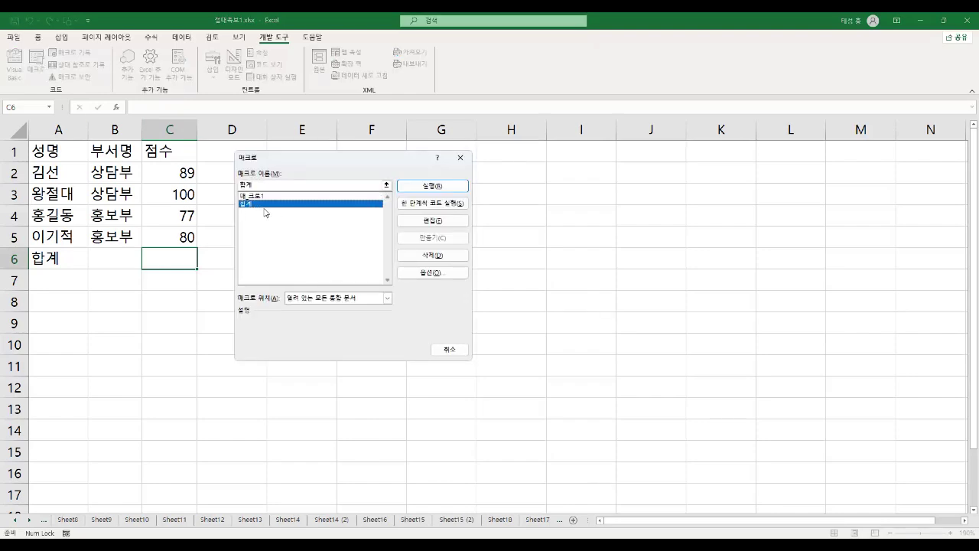
click(452, 190)
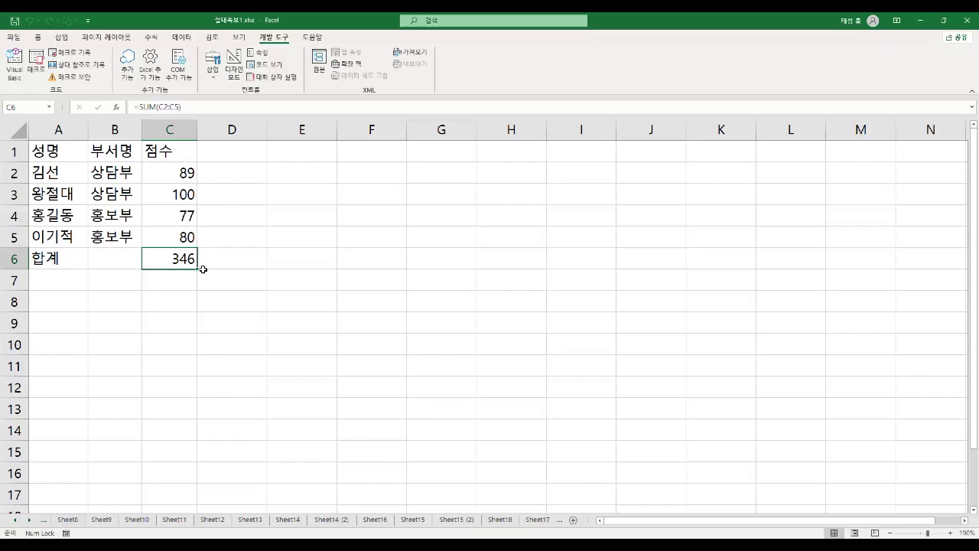
- Switch to the PDF in Edge, box the [매크로 기록] 대화상자 heading, and highlight the macro name field and its default name 매크로1
key(alt+Tab)
mouse_move(52, 150)
mouse_down()
mouse_move(107, 182)
mouse_move(292, 191)
mouse_up()
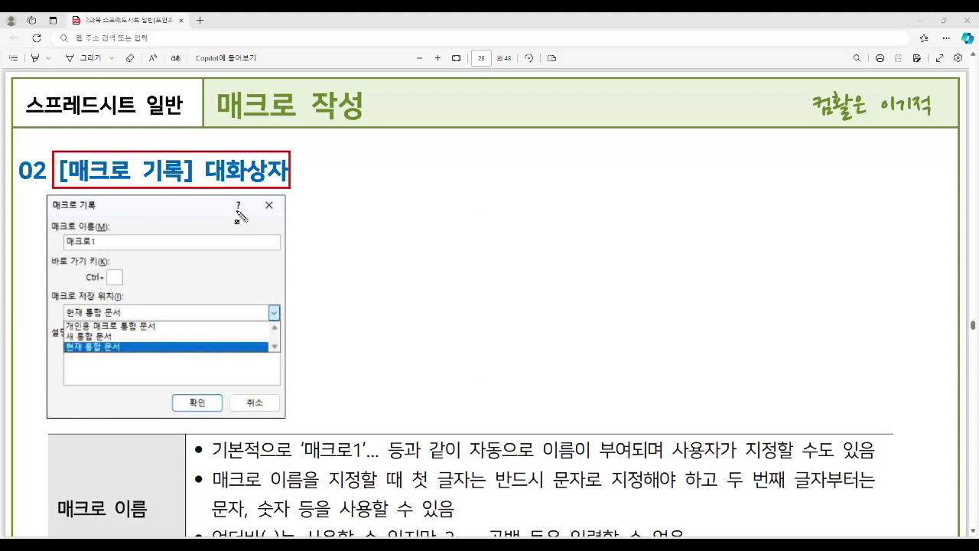
drag(49, 227, 122, 230)
drag(211, 447, 375, 468)
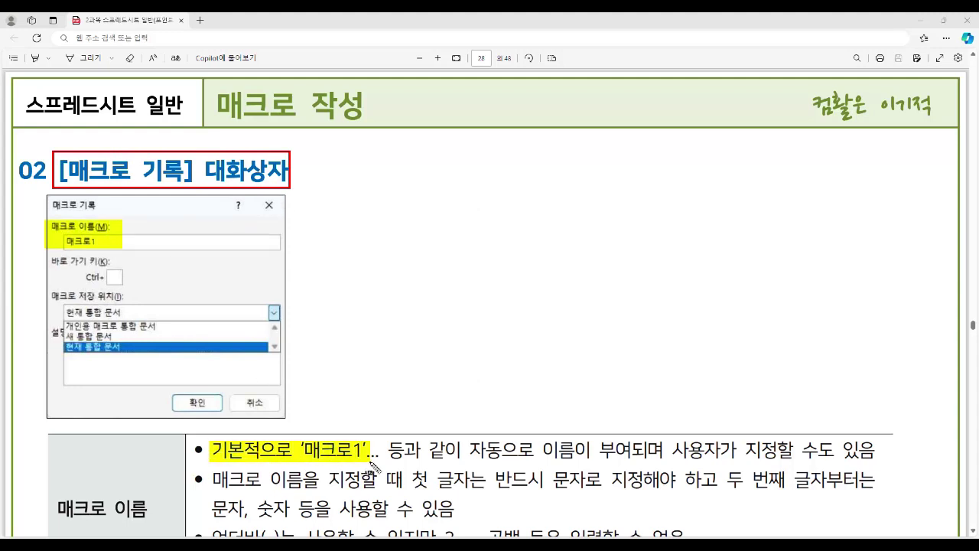
key(Escape)
- Highlight the 매크로 이름 rules on the first character, allowed and forbidden characters and duplicate names, and box 없음
scroll(418, 433, down, 3)
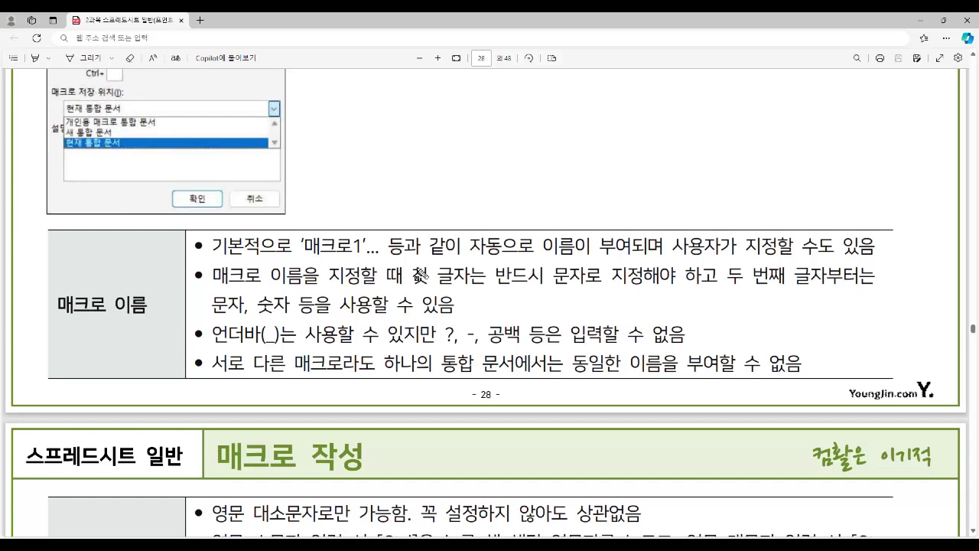
drag(411, 275, 646, 284)
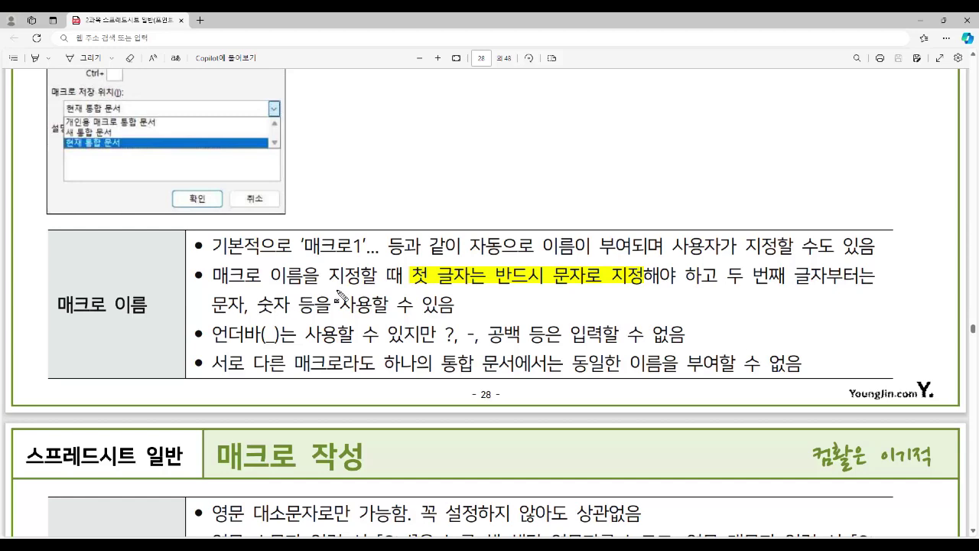
drag(218, 333, 419, 338)
drag(442, 335, 687, 348)
drag(649, 321, 687, 344)
drag(573, 373, 799, 375)
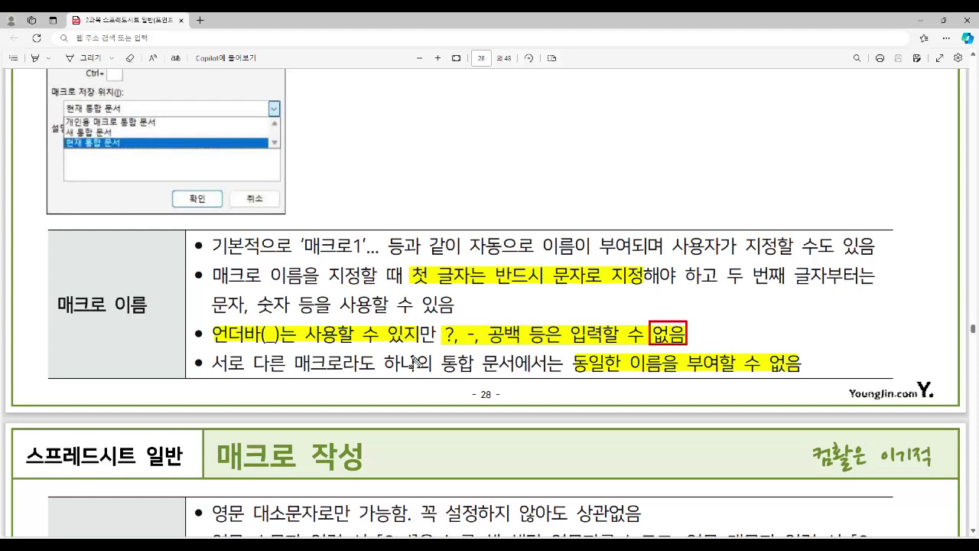
- Mark the 바로 가기 키 rules on page 29, highlighting the letter and key requirements and boxing the optional-setting and shortcut-priority notes
scroll(387, 271, down, 4)
scroll(385, 332, down, 1)
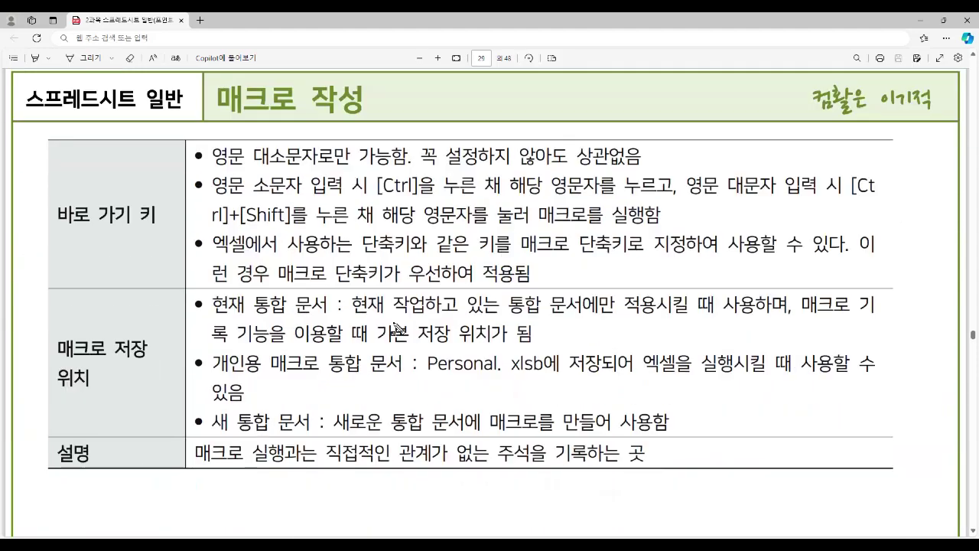
mouse_move(213, 157)
mouse_down()
mouse_move(656, 169)
mouse_move(644, 169)
mouse_up()
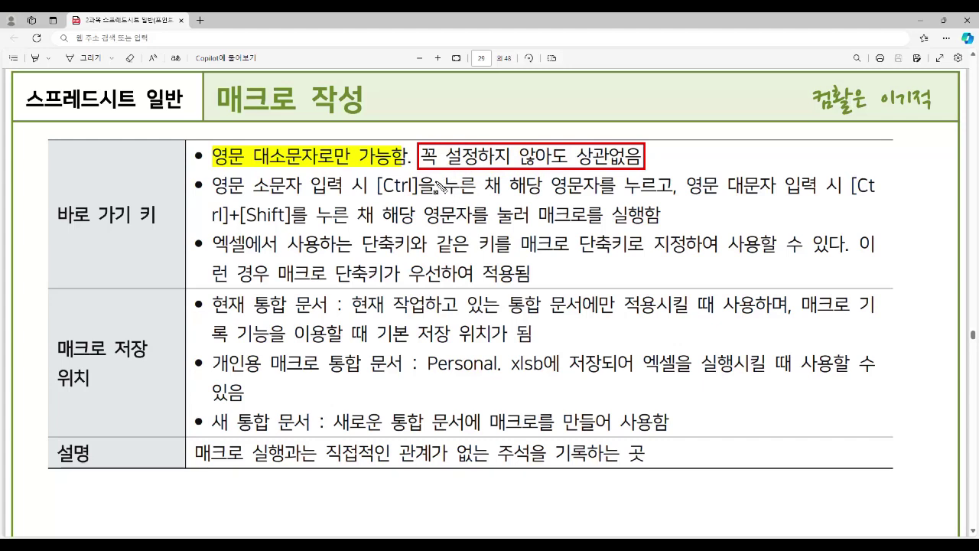
mouse_move(256, 188)
mouse_down()
mouse_move(314, 203)
mouse_move(417, 201)
mouse_up()
drag(848, 187, 878, 188)
drag(208, 213, 297, 215)
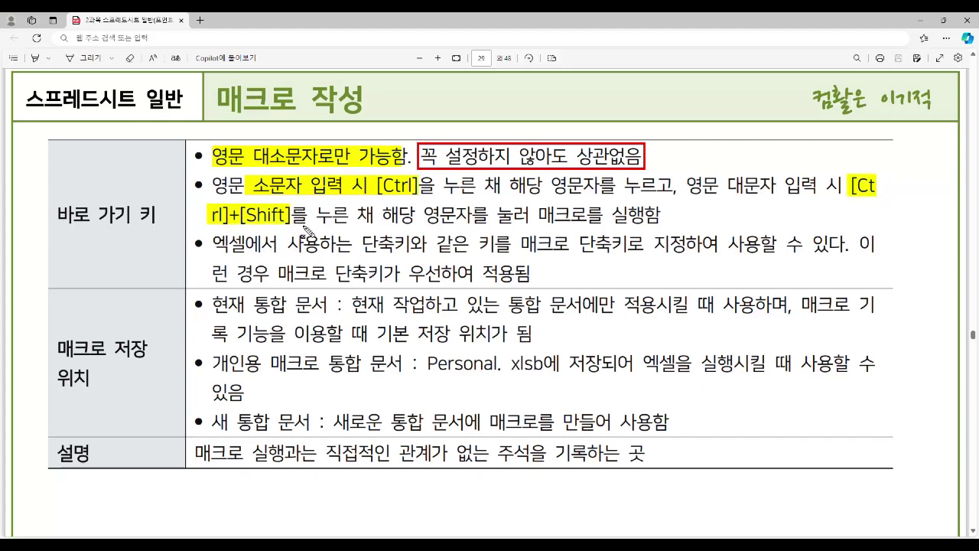
mouse_move(189, 229)
mouse_down()
mouse_move(678, 286)
mouse_move(882, 287)
mouse_up()
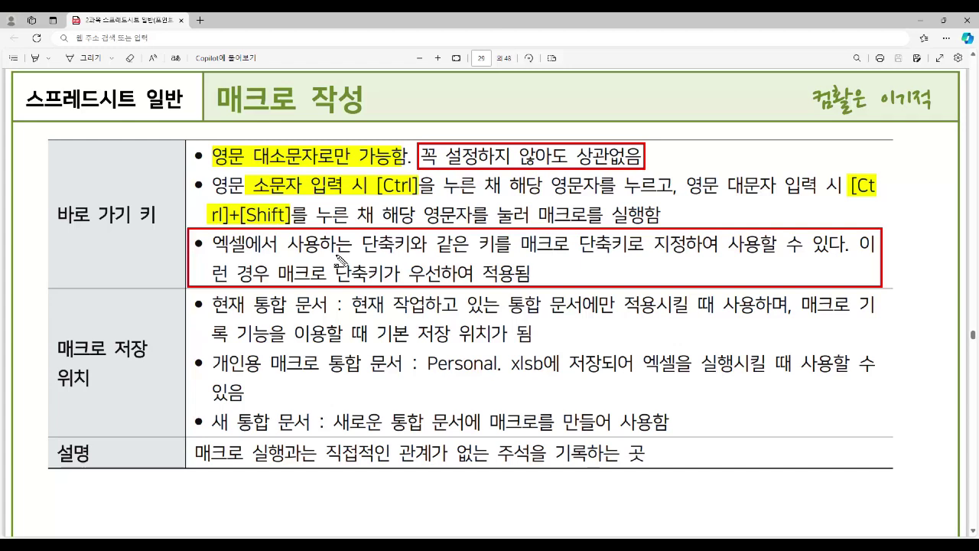